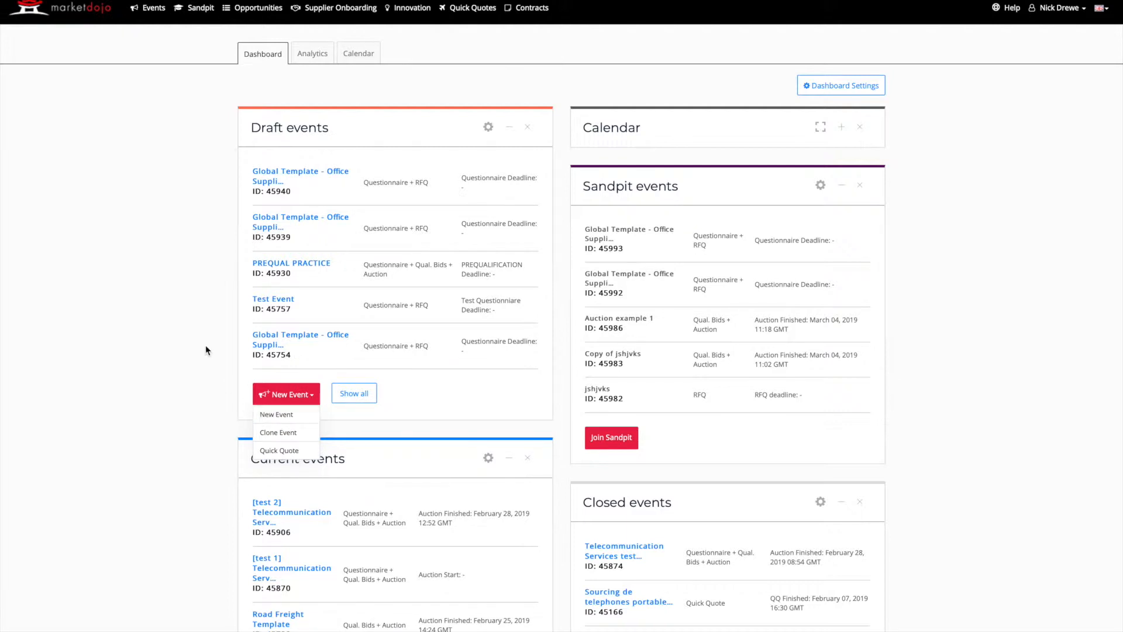
Join the Sandpit practice environment and start creating a new event there
left_click(195, 246)
left_click(201, 12)
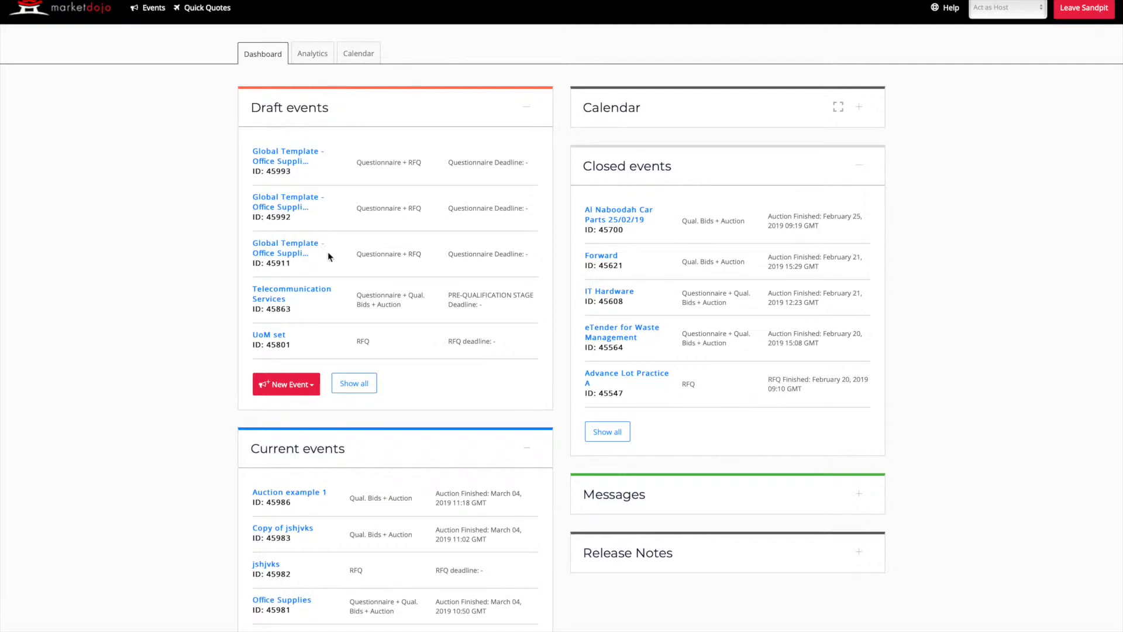
left_click(303, 387)
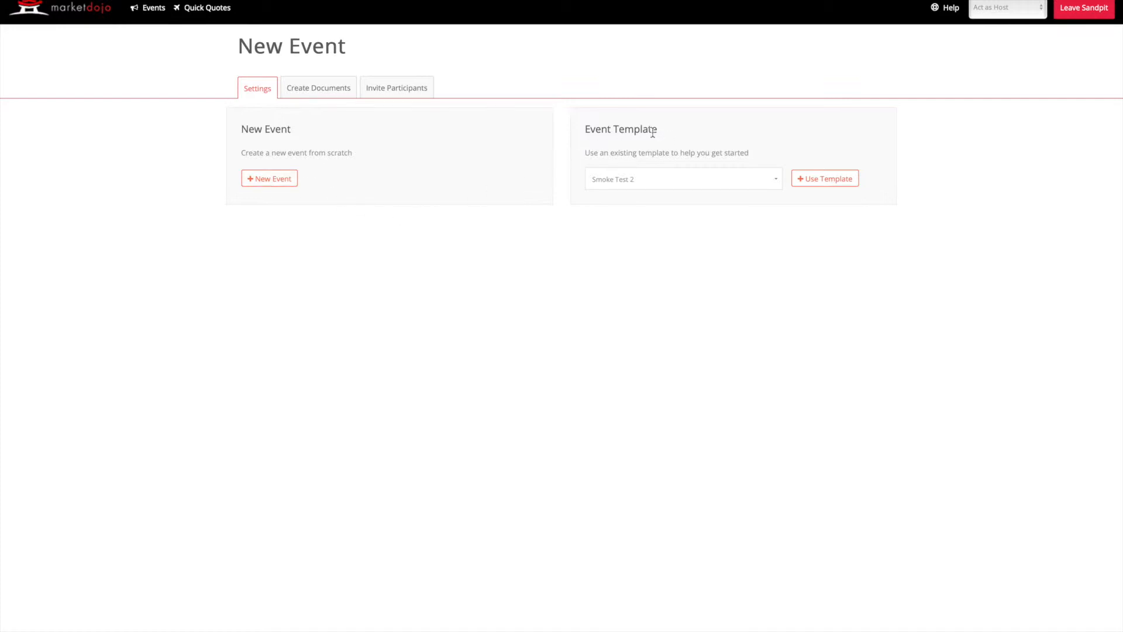
Create the event from the public template "Global Template - Office Supplies"
left_click(777, 180)
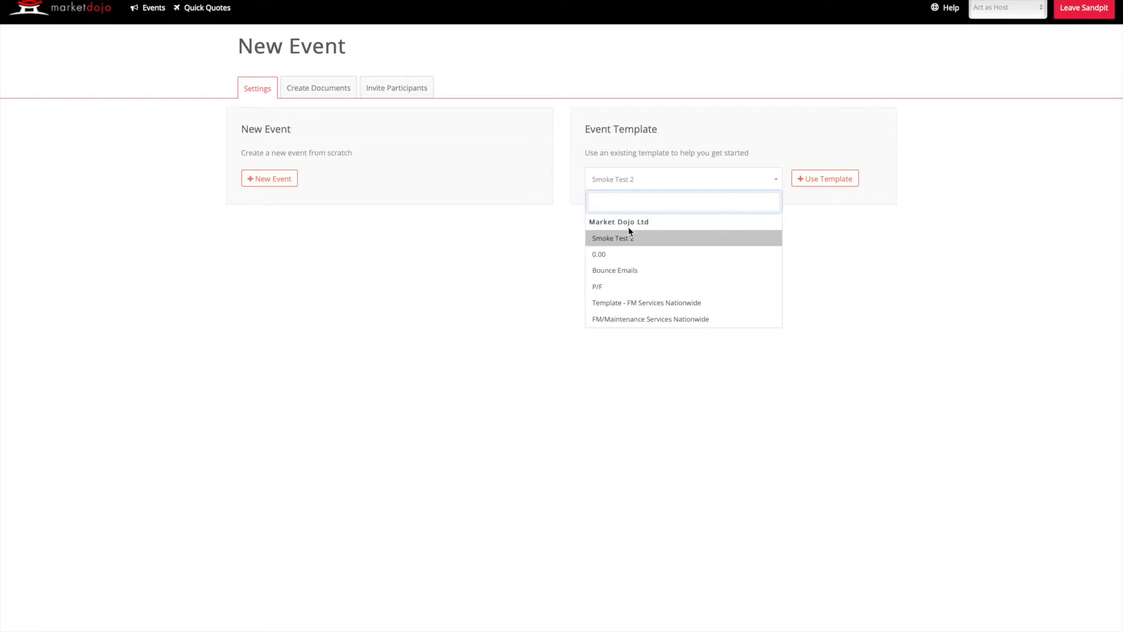
scroll(644, 226, "down", 5)
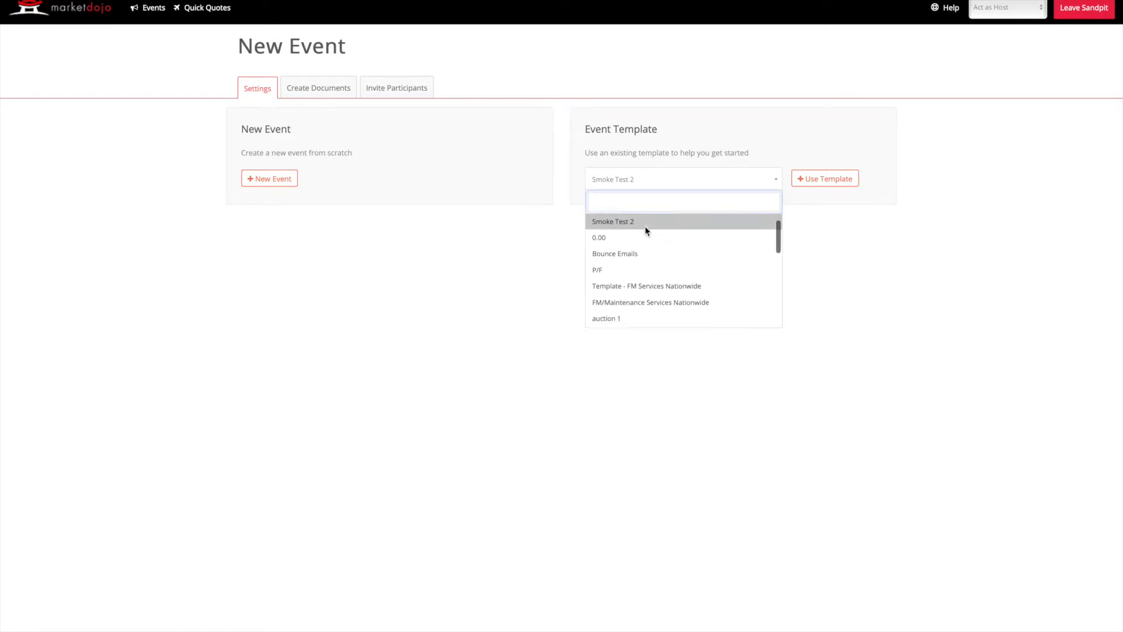
scroll(646, 231, "up", 5)
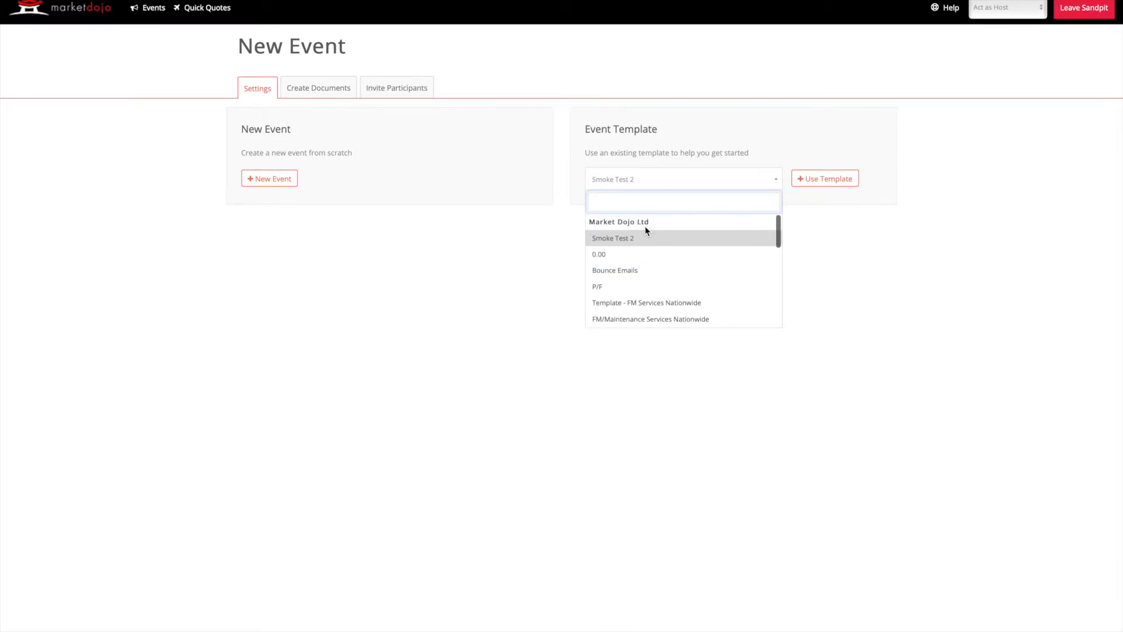
scroll(670, 269, "down", 6)
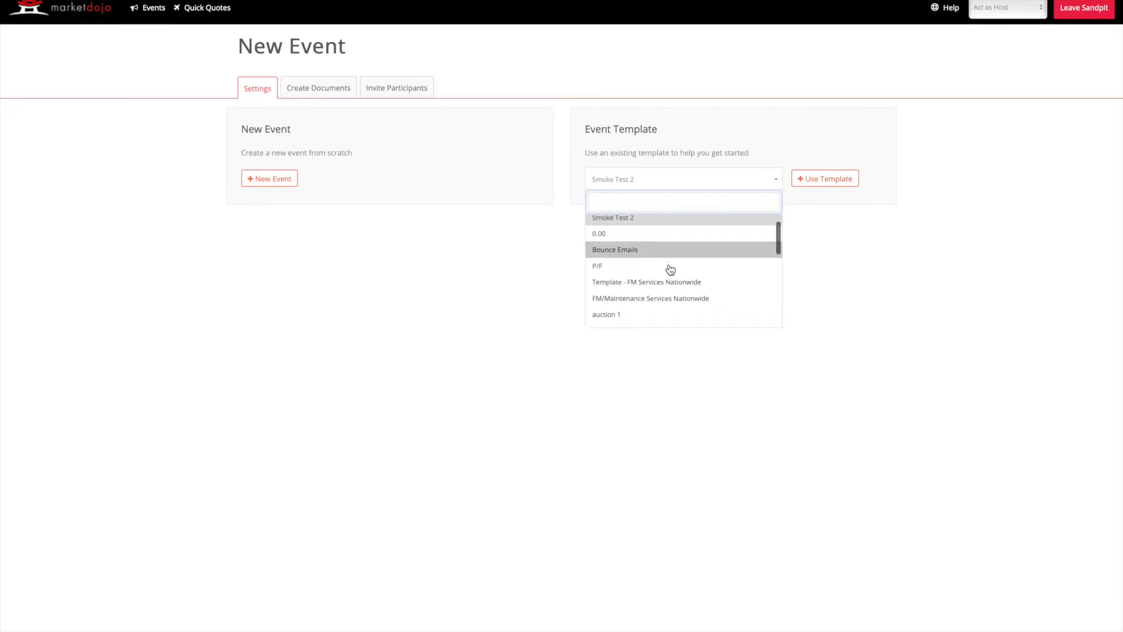
scroll(671, 269, "down", 2)
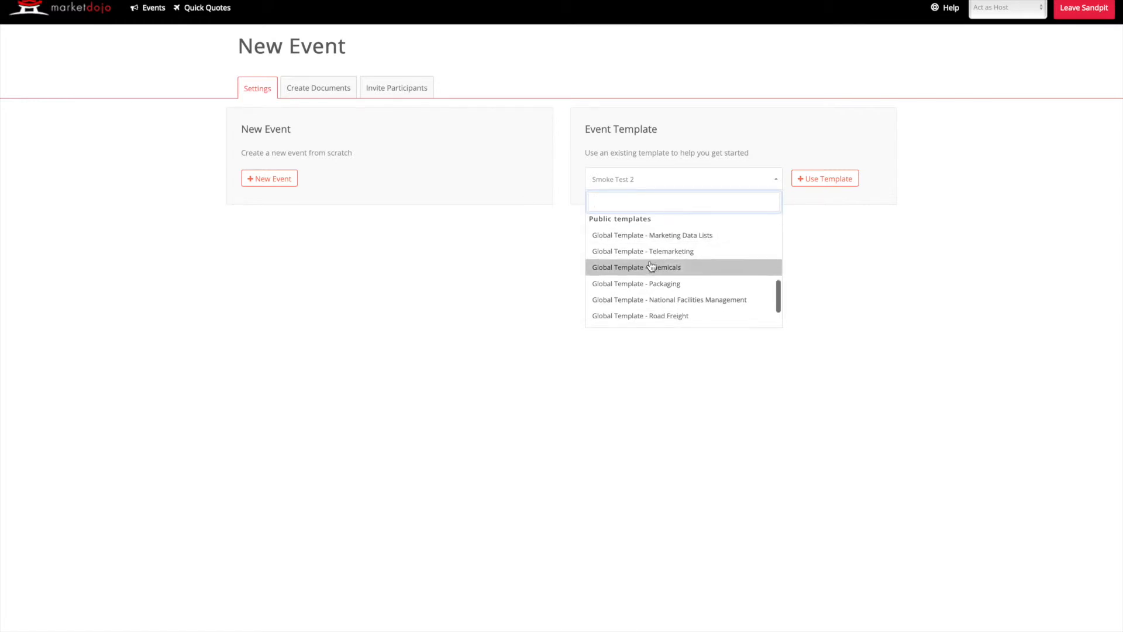
scroll(656, 311, "down", 2)
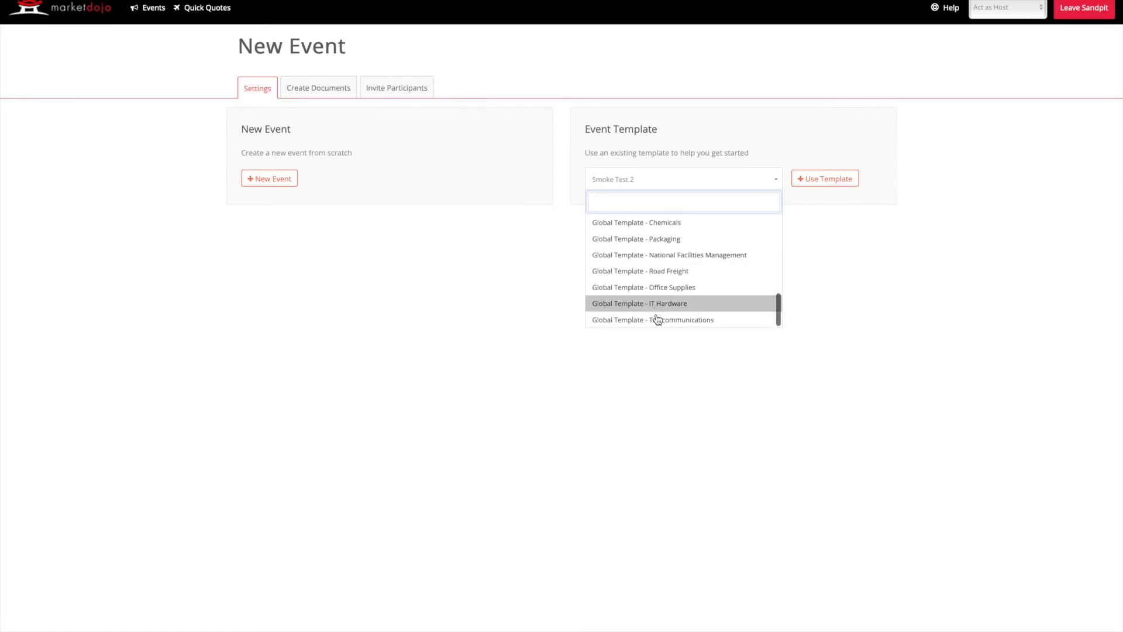
scroll(740, 317, "up", 4)
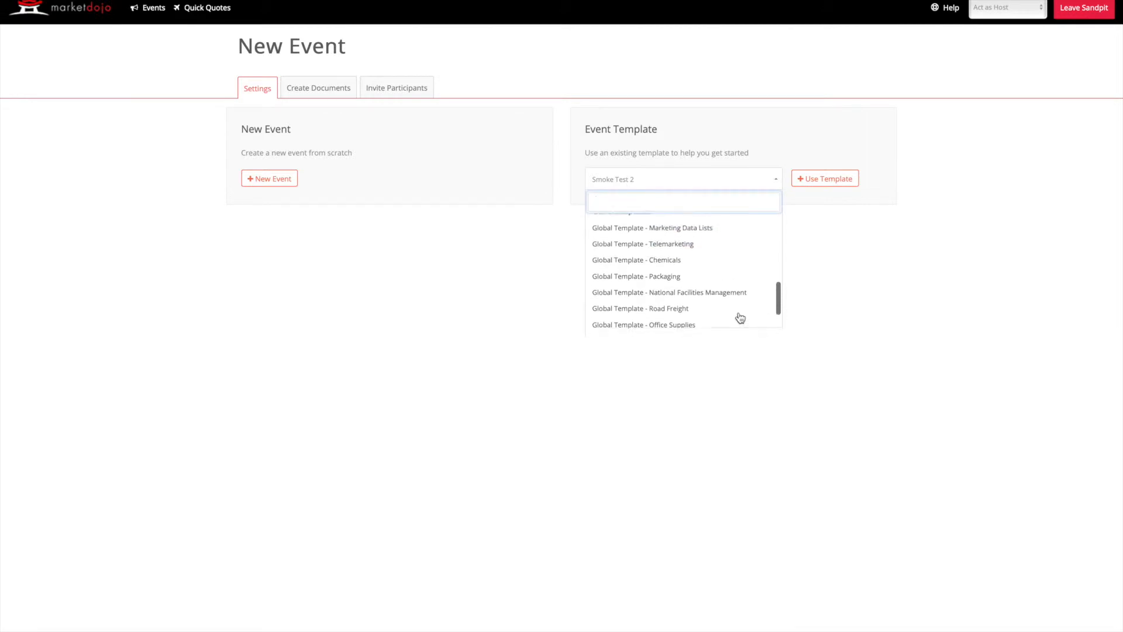
scroll(740, 317, "down", 2)
scroll(740, 318, "down", 2)
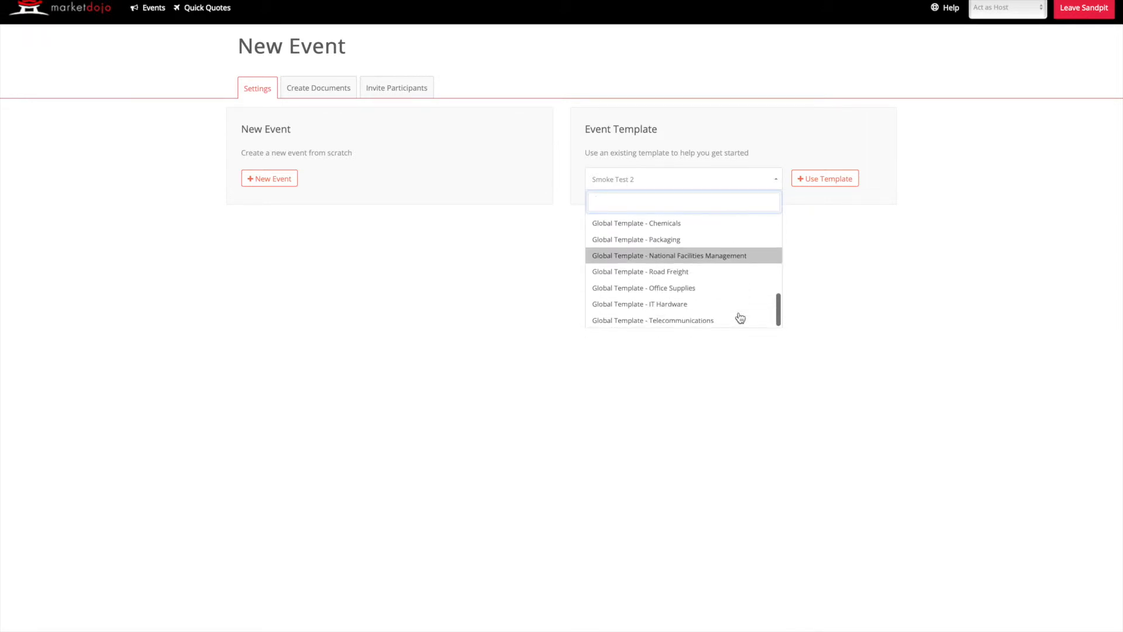
scroll(740, 318, "up", 2)
scroll(740, 318, "down", 2)
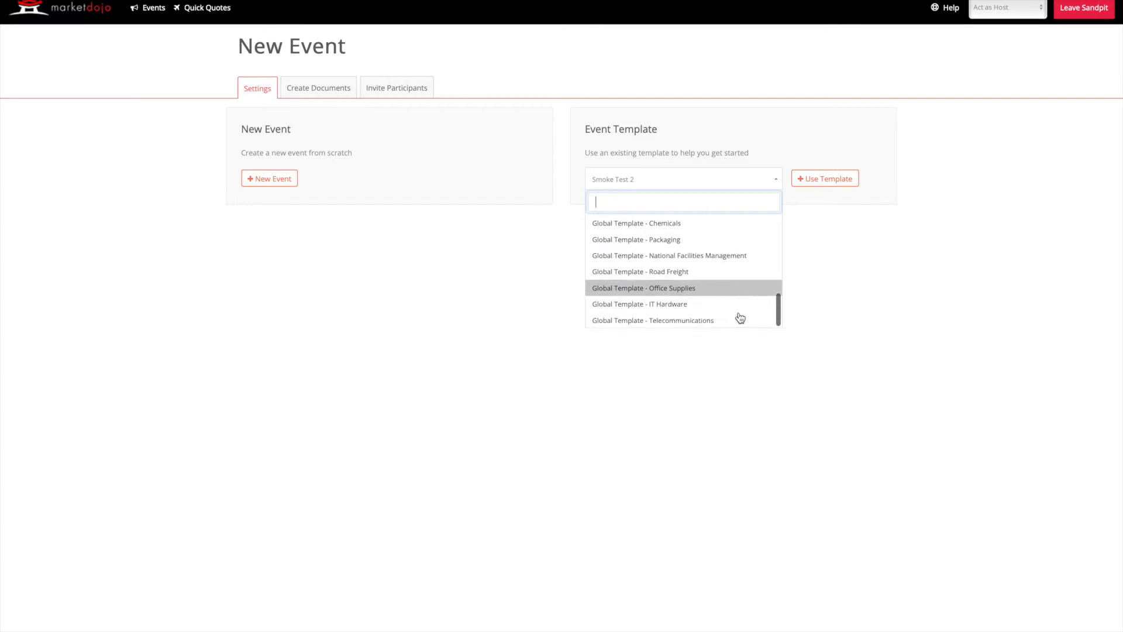
left_click(701, 293)
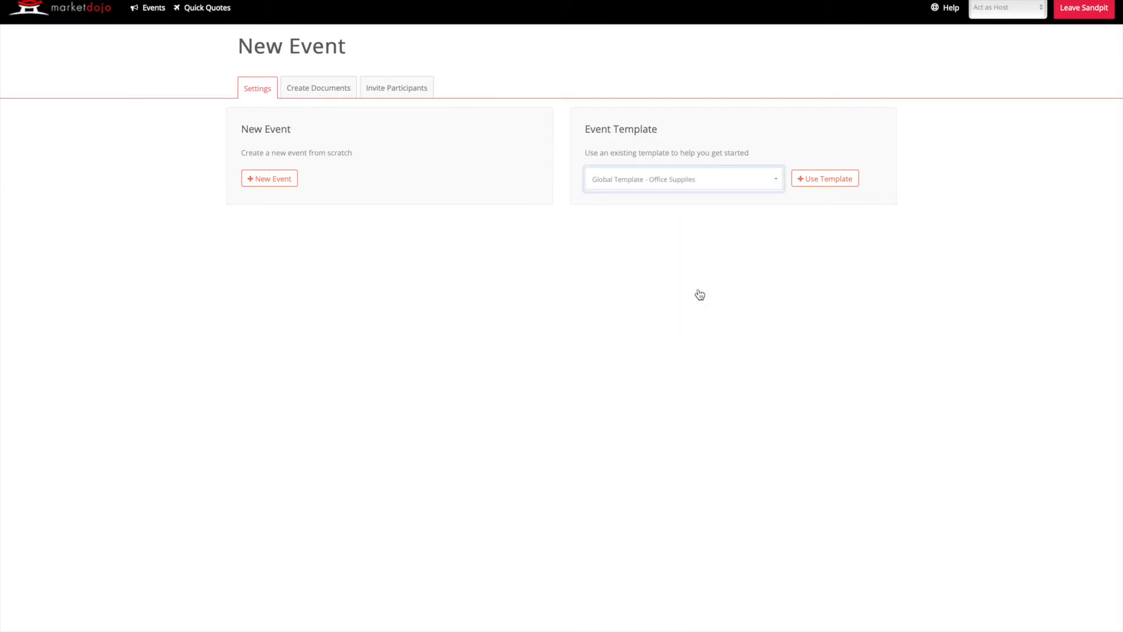
left_click(823, 183)
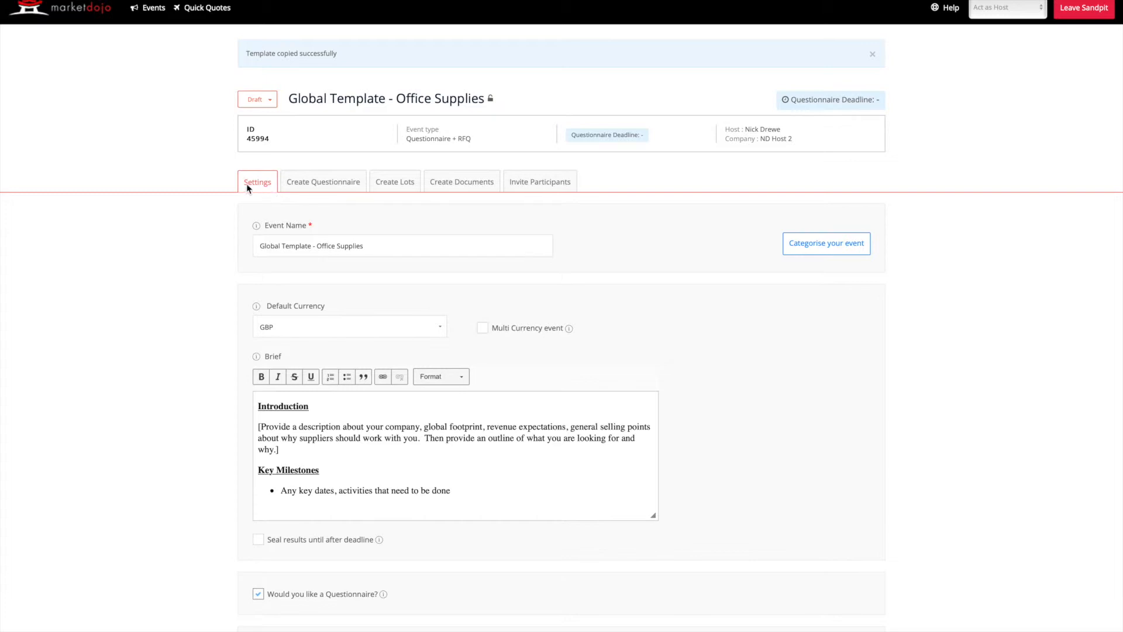
Review the event's brief, questionnaire and RFQ settings, and continue to the questionnaire
scroll(786, 361, "down", 2)
scroll(787, 361, "down", 7)
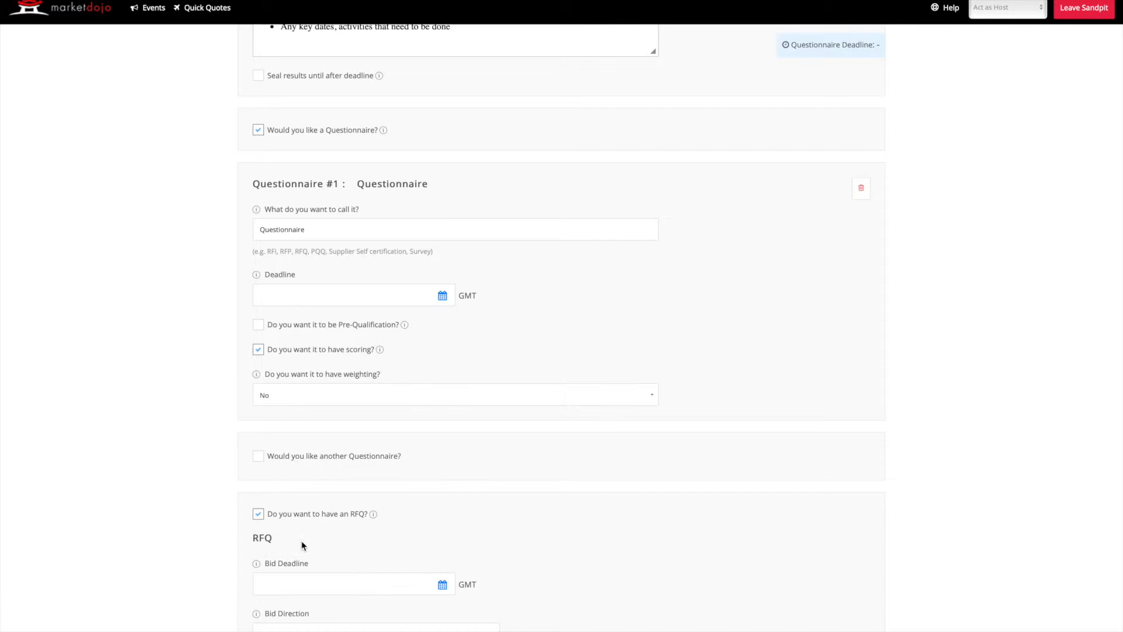
scroll(542, 514, "down", 4)
scroll(543, 511, "down", 1)
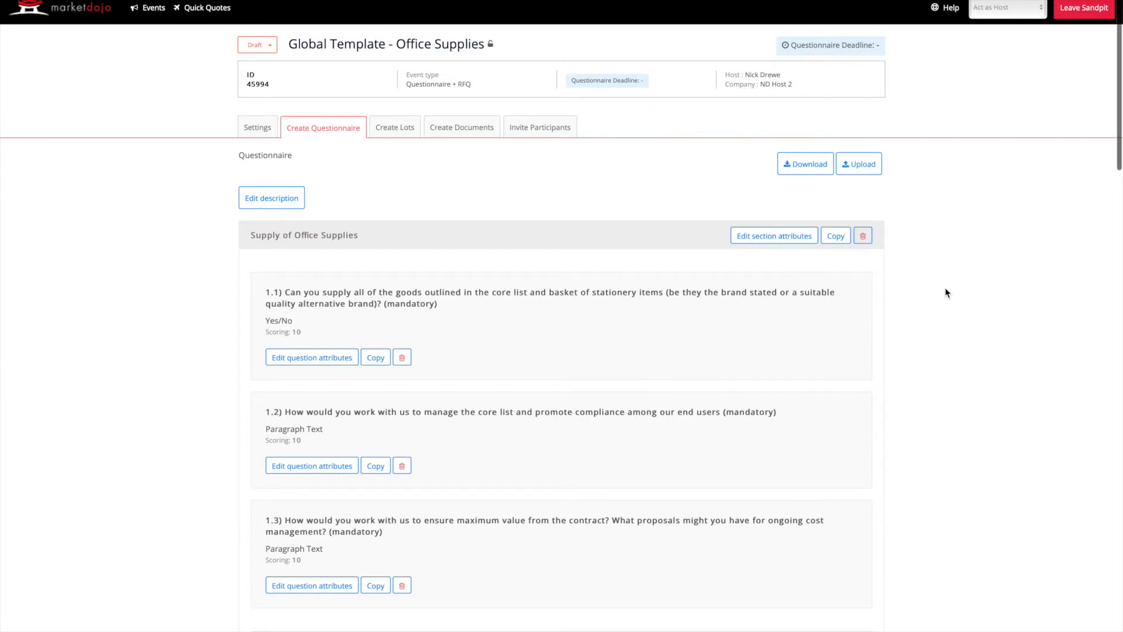
Open question 2.6 on training and demonstration options for editing, check its description, scoring criteria and question types, and save it
scroll(946, 293, "down", 3)
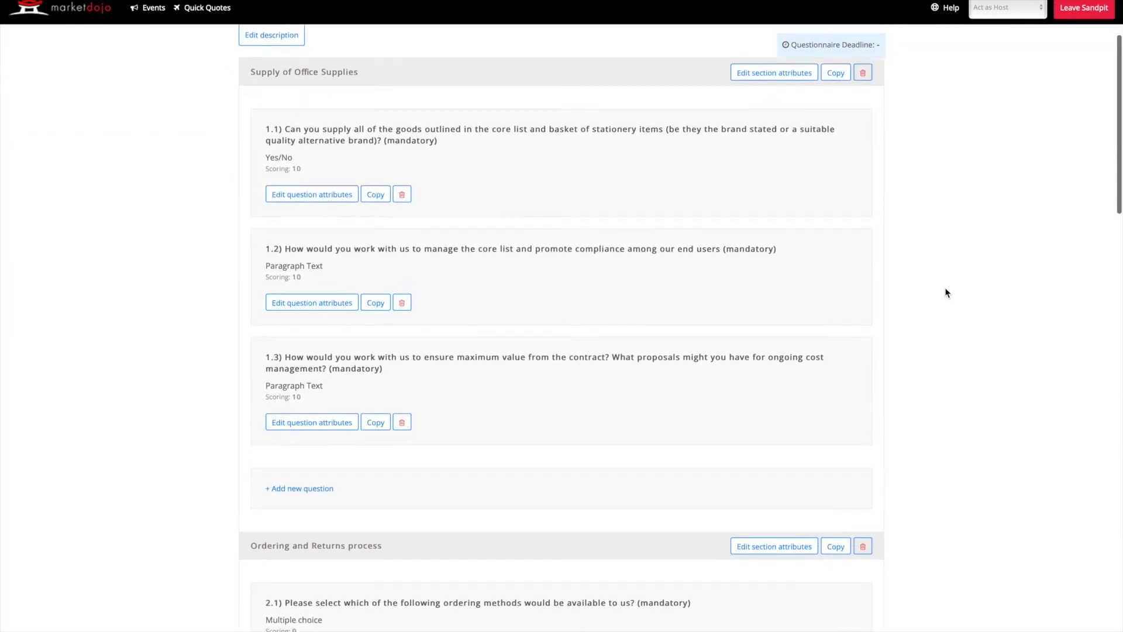
scroll(946, 293, "down", 3)
scroll(946, 292, "down", 4)
scroll(945, 289, "down", 6)
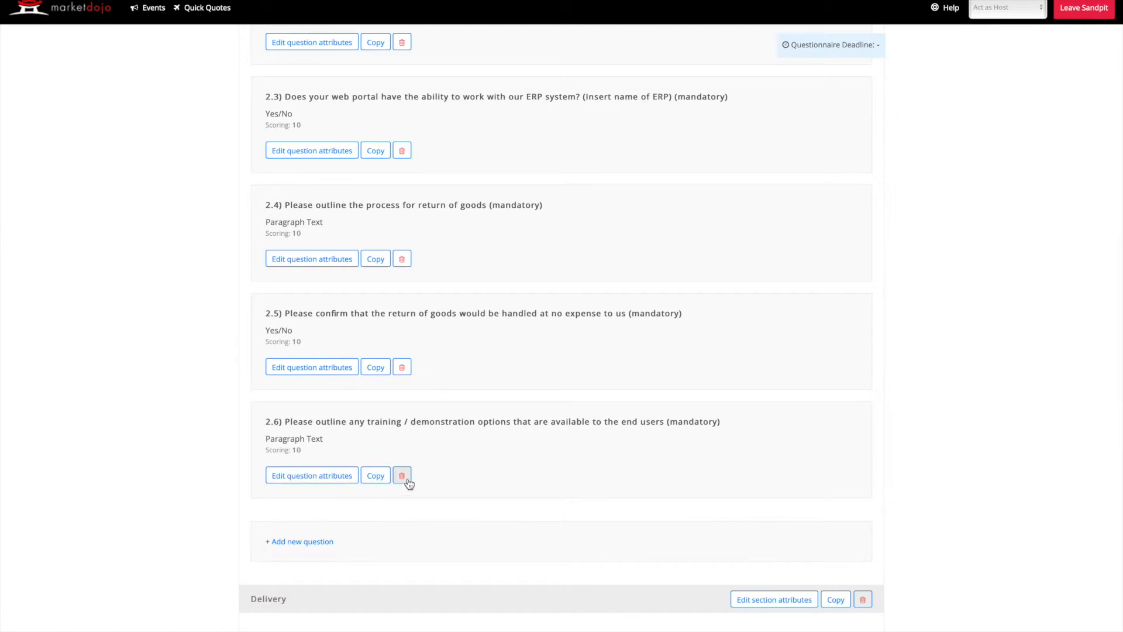
left_click(328, 478)
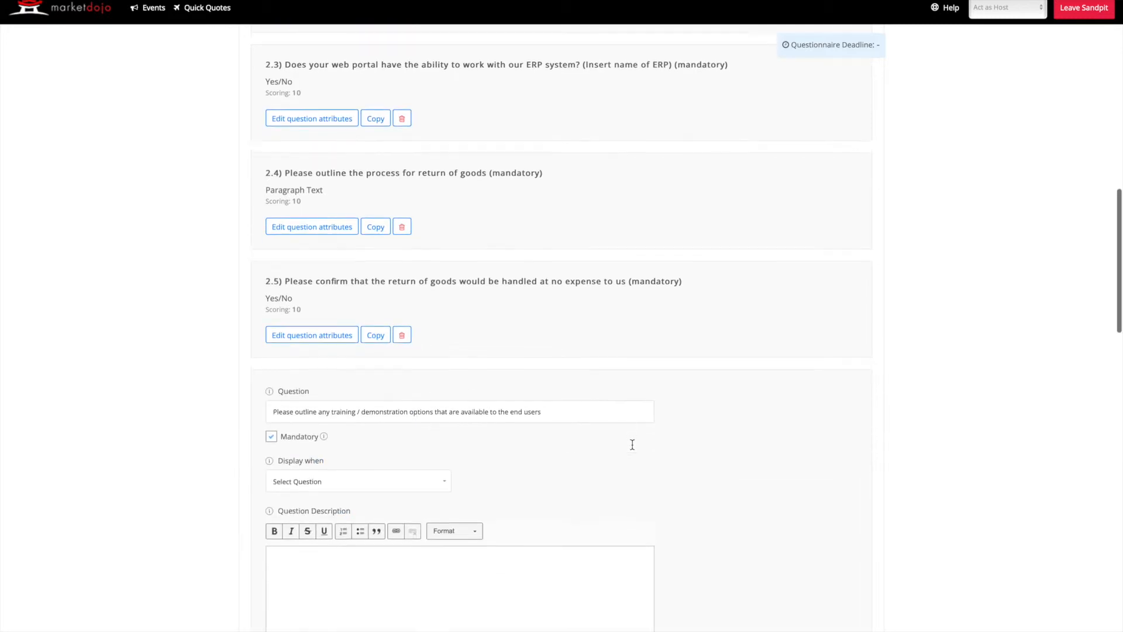
scroll(632, 444, "down", 3)
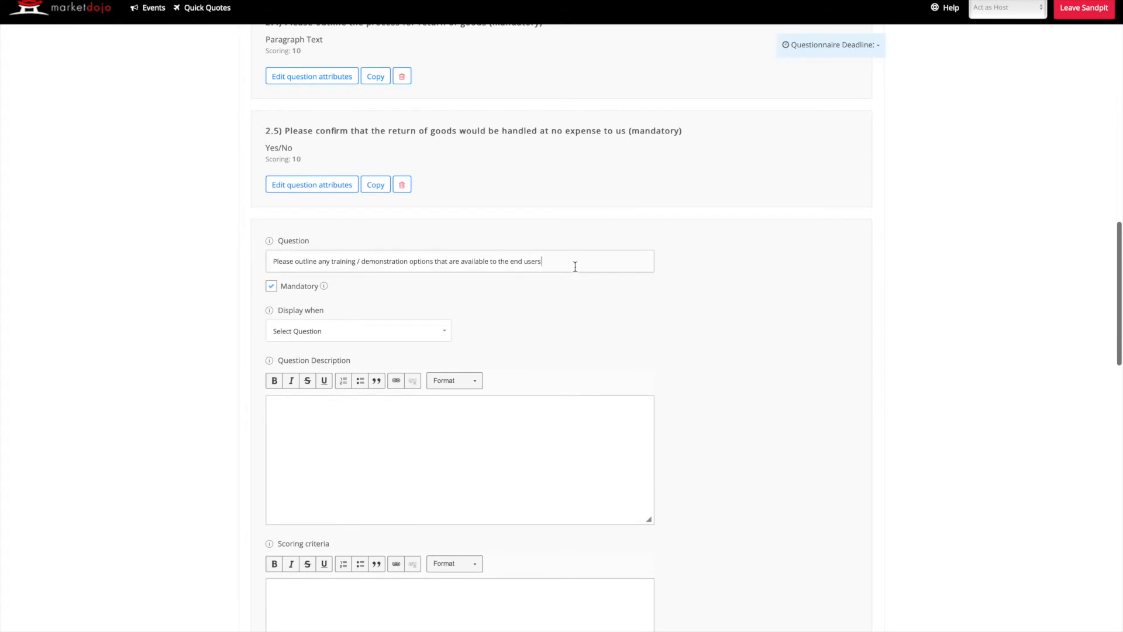
left_click(439, 422)
scroll(440, 422, "down", 3)
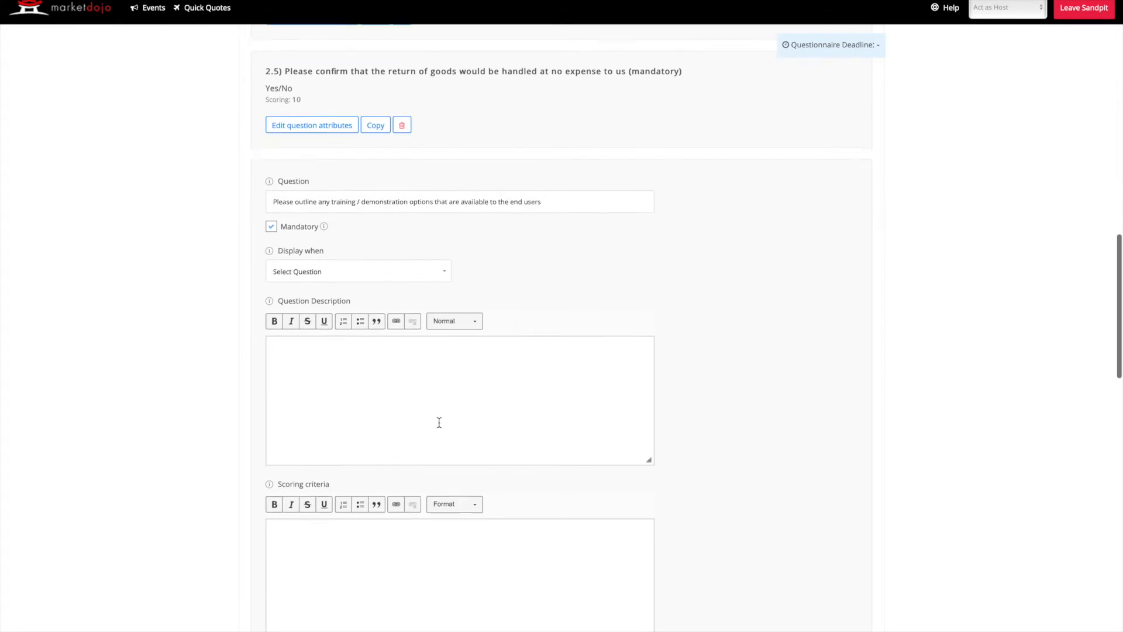
left_click(439, 422)
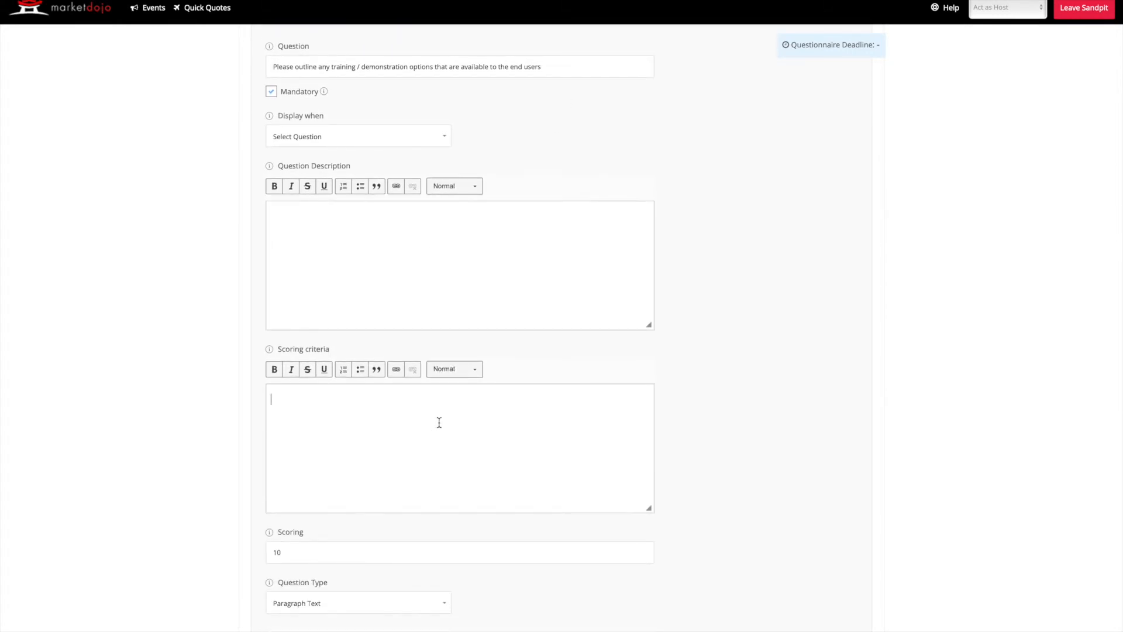
scroll(439, 422, "down", 2)
left_click(433, 486)
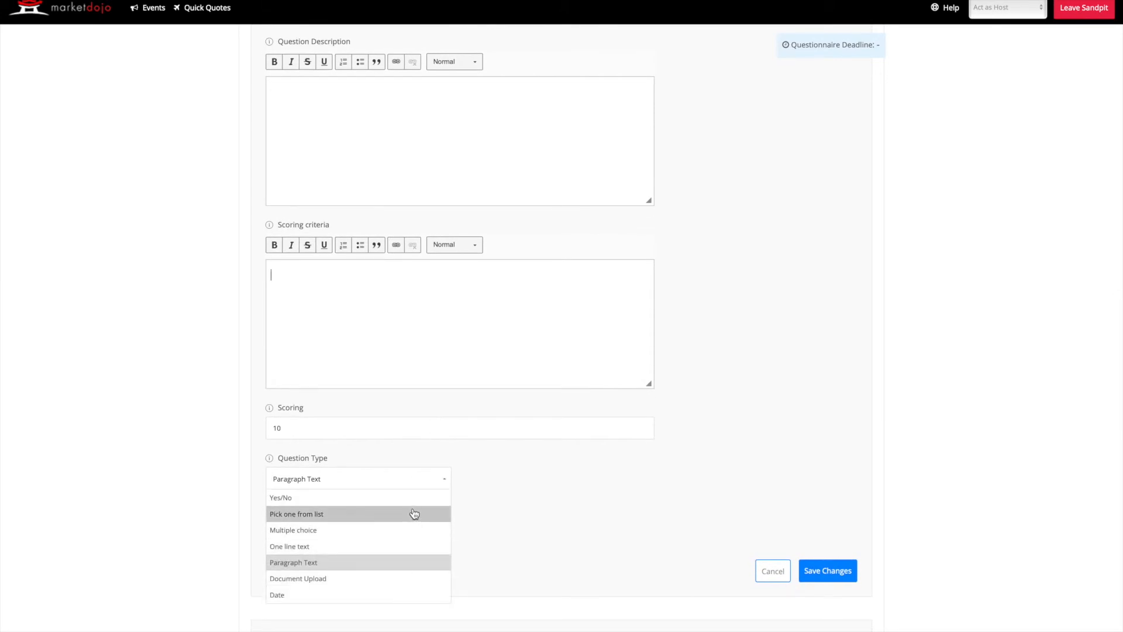
left_click(783, 502)
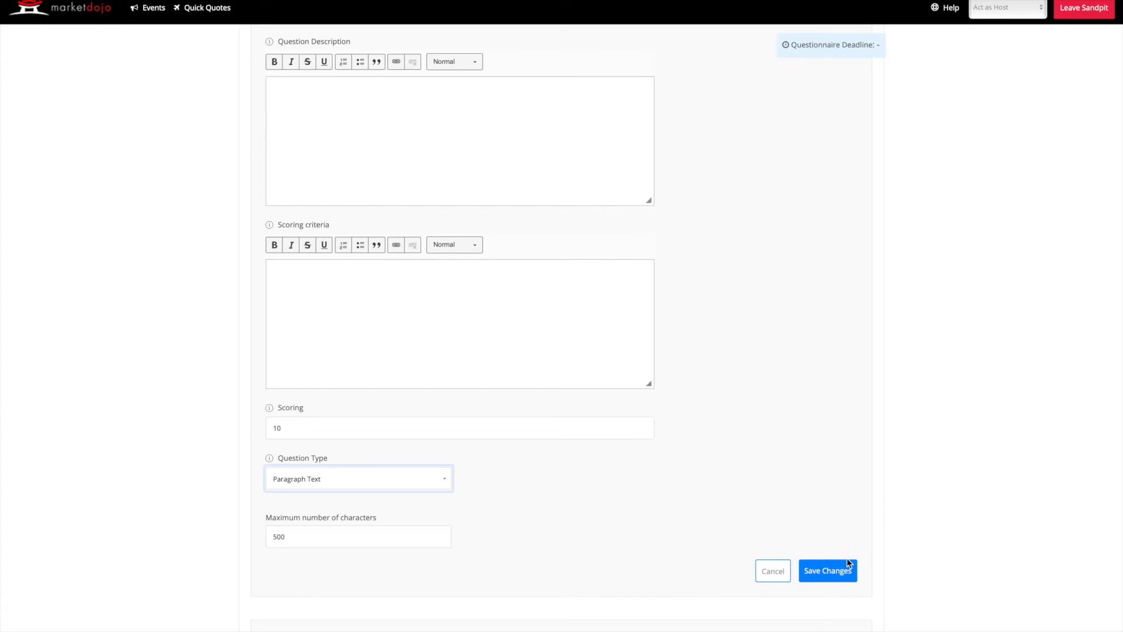
left_click(838, 571)
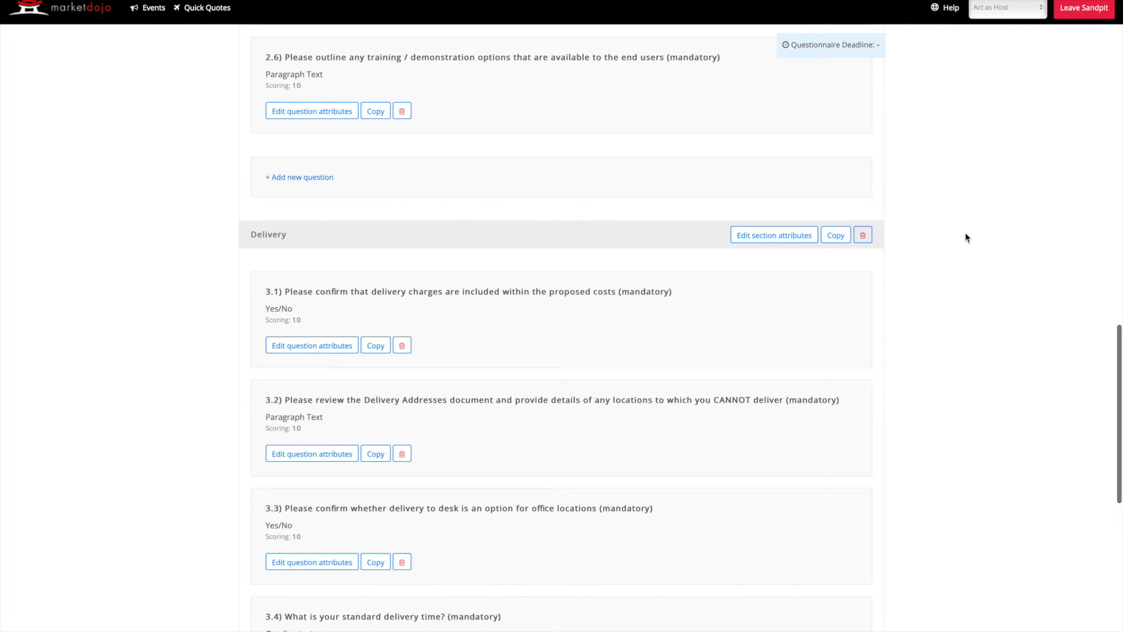
Look through the remaining Delivery questions, save the questionnaire and continue to the lots
scroll(973, 261, "down", 6)
scroll(973, 261, "down", 4)
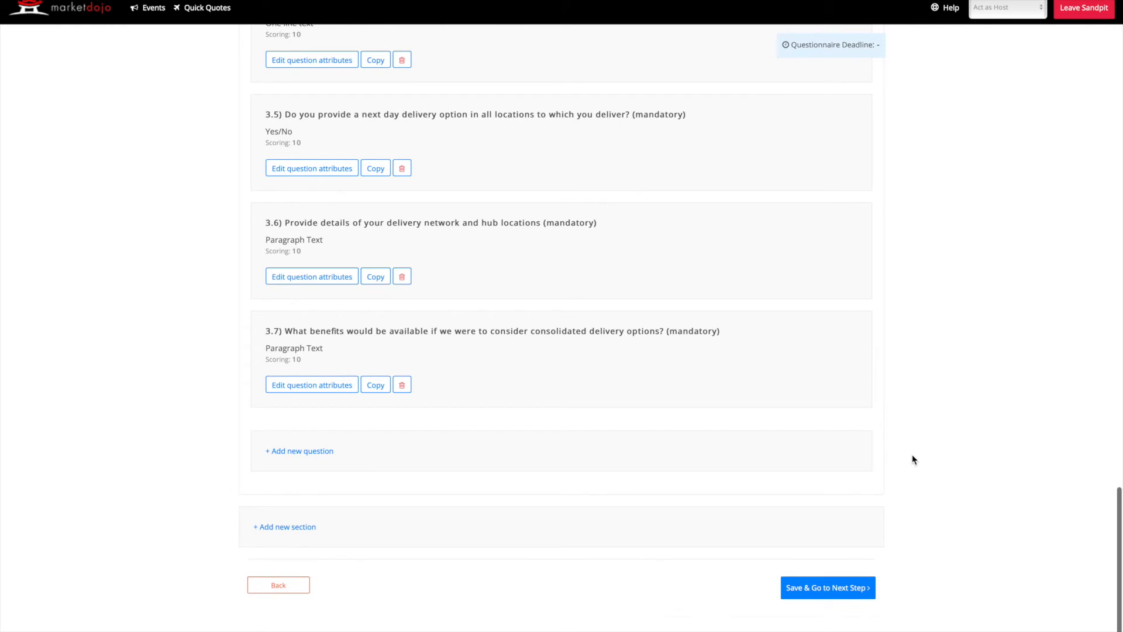
left_click(827, 592)
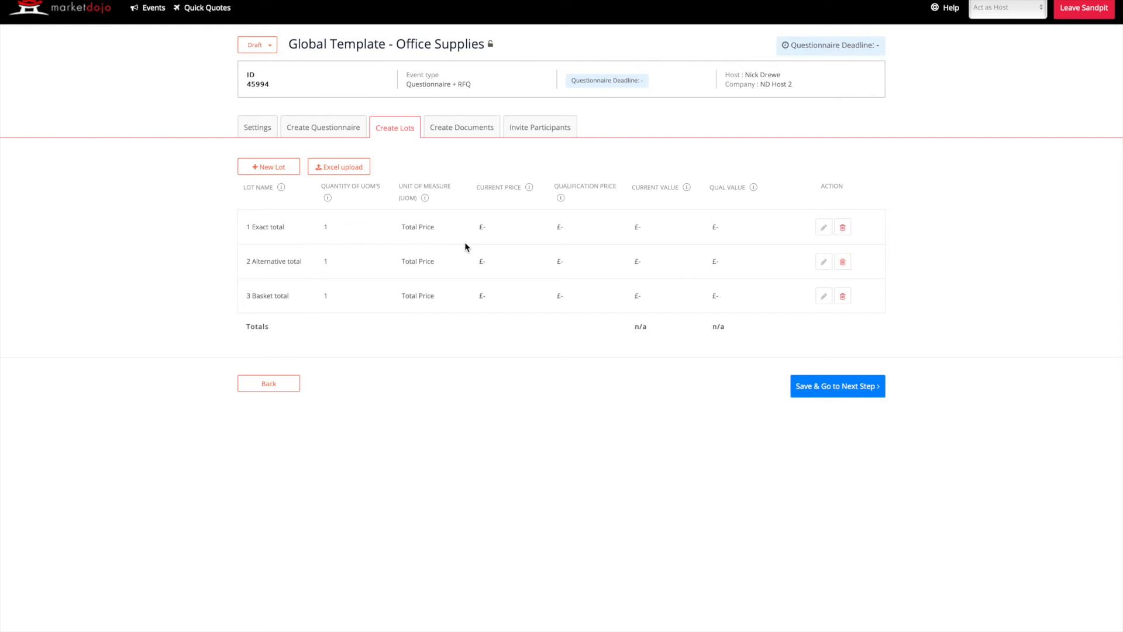
View the editable details of the Exact total lot and close them without changes
left_click(824, 229)
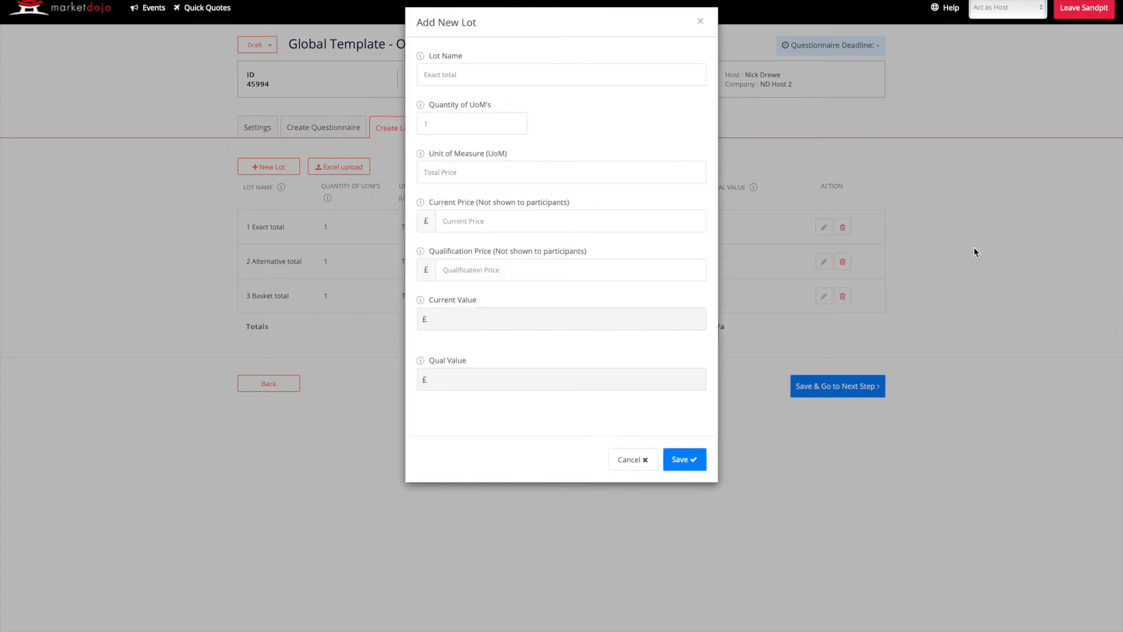
left_click(974, 252)
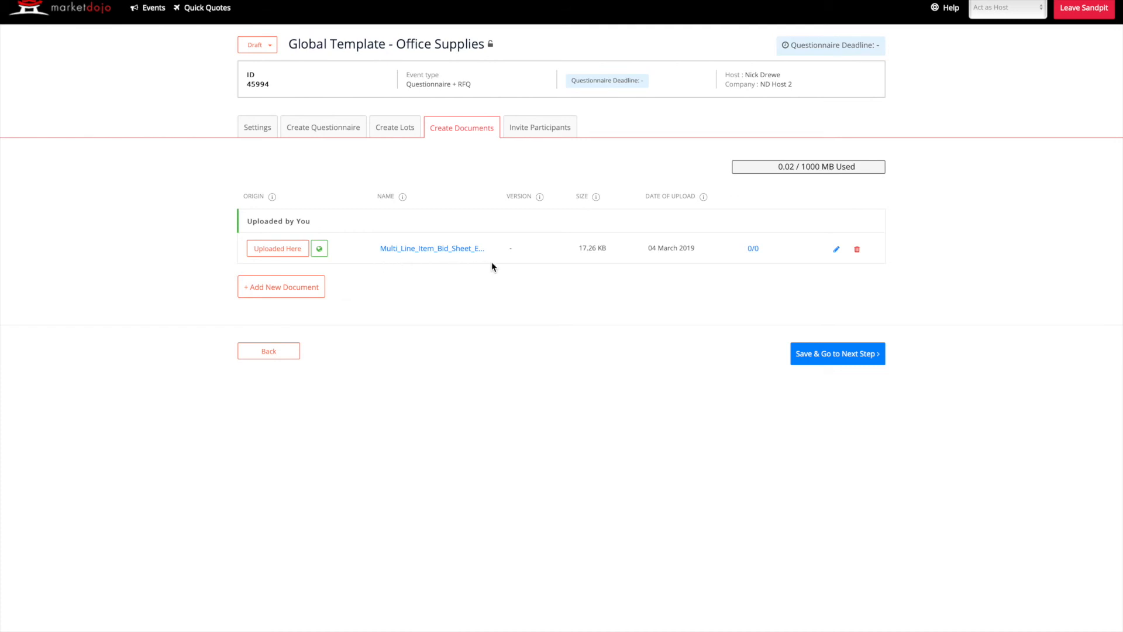
View the forms for adding a new document and a new participant, closing each without adding anything
left_click(295, 290)
left_click(481, 377)
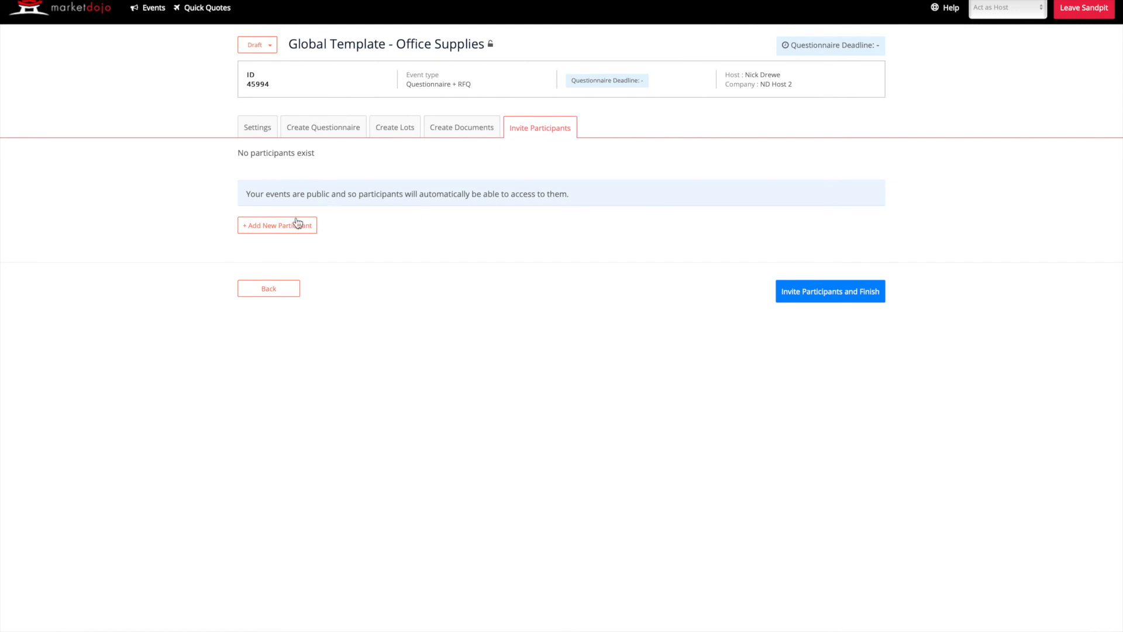
left_click(297, 232)
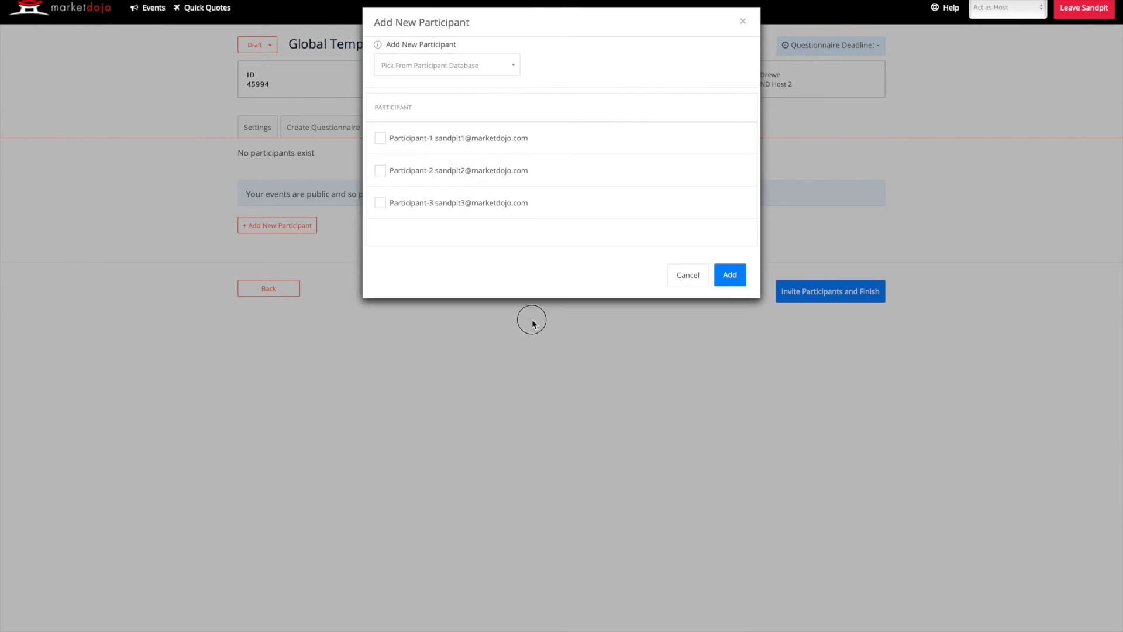
left_click(532, 322)
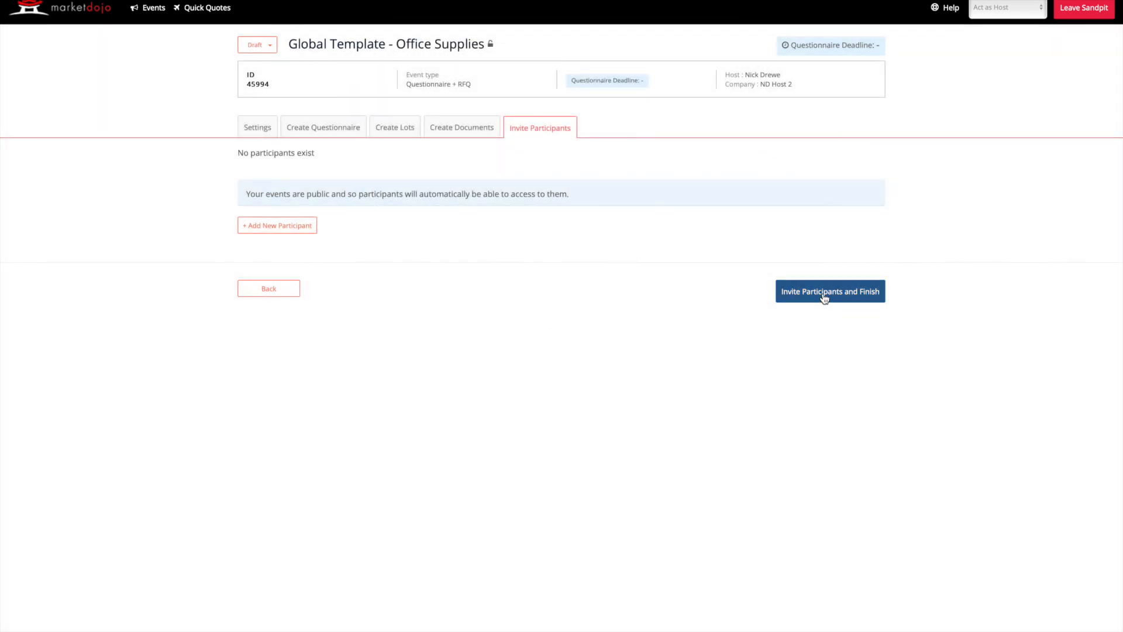